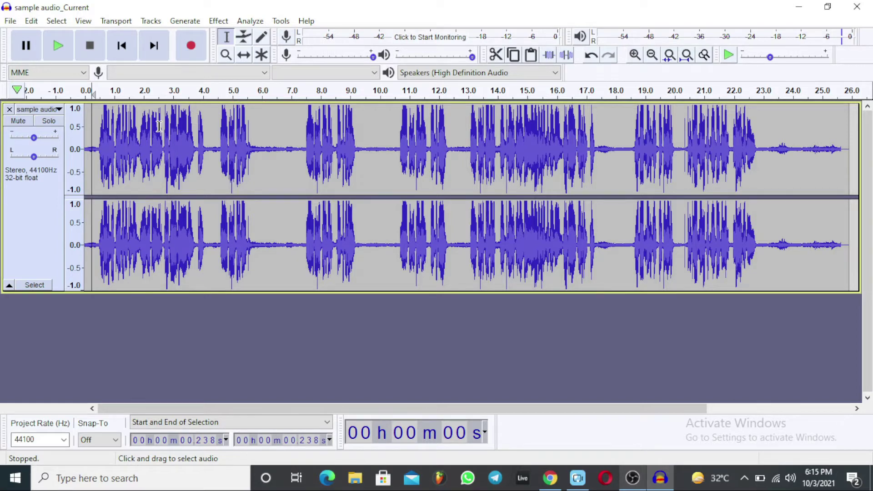
# Play back the recording and capture a noise profile from the quiet stretch between about 5.8 and 7.0 seconds
pyautogui.press('space')
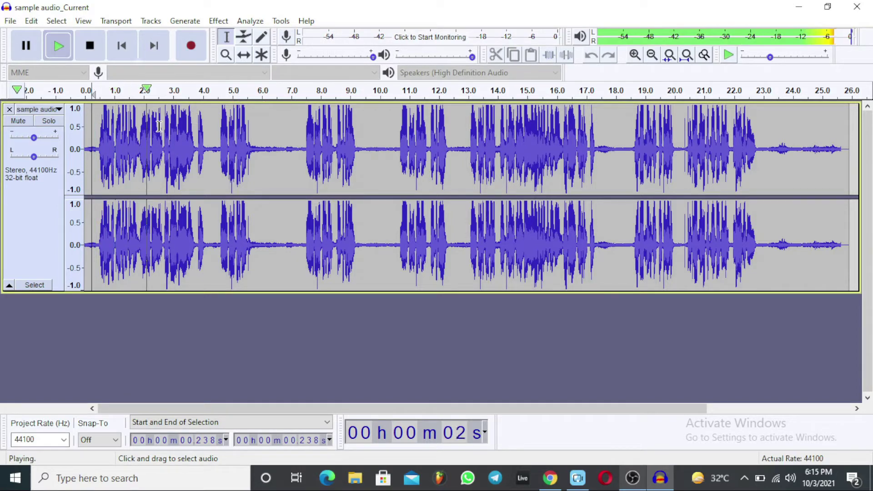
pyautogui.press('space')
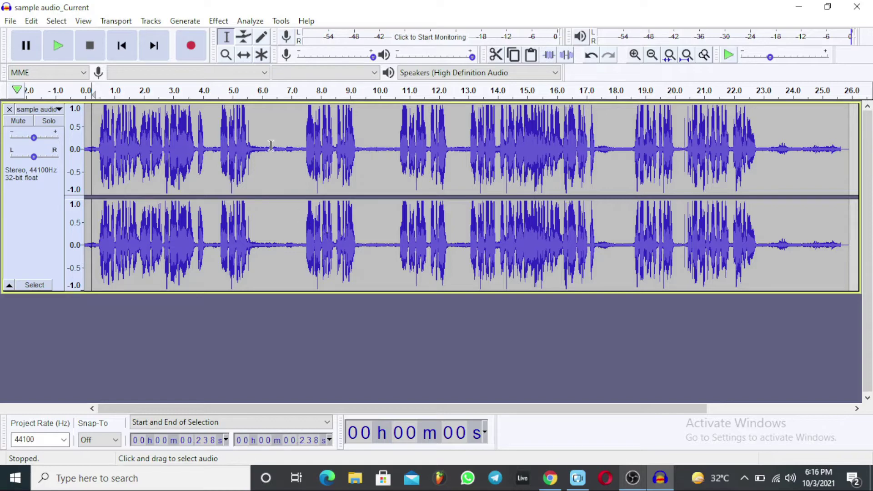
pyautogui.moveTo(257, 131); pyautogui.dragTo(290, 136)
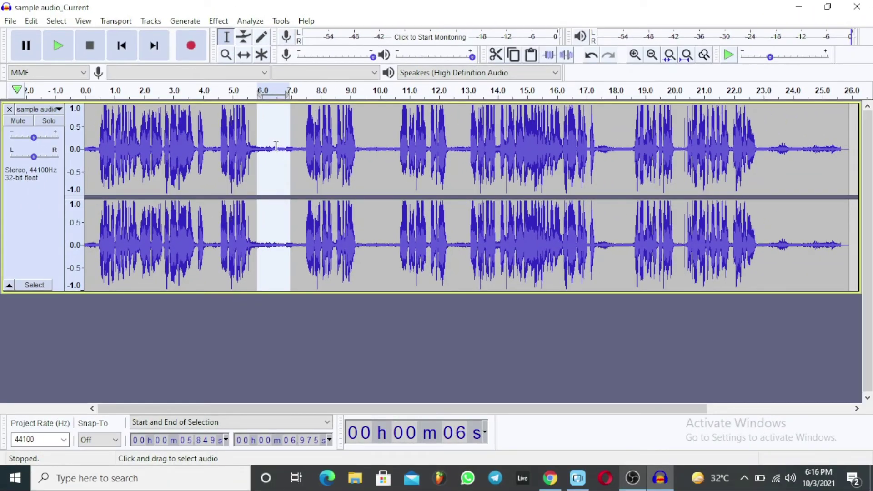
pyautogui.press('space')
pyautogui.click(228, 22)
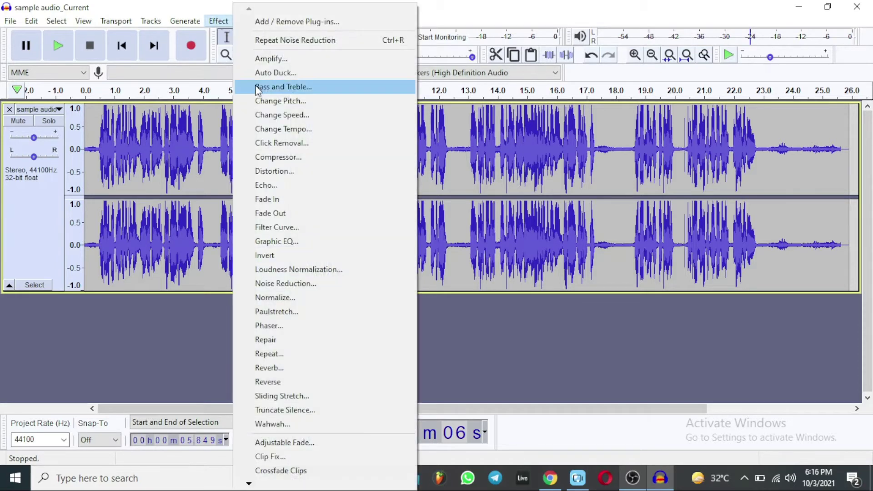
pyautogui.click(282, 285)
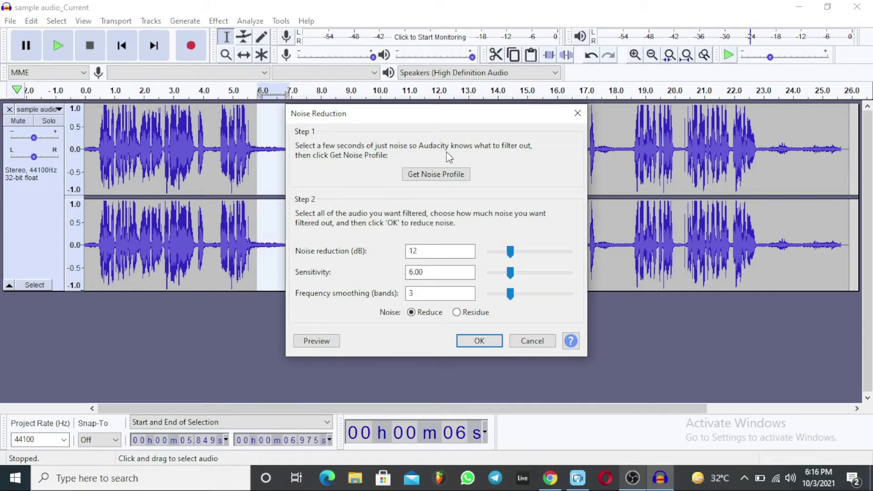
pyautogui.moveTo(404, 121)
pyautogui.mouseDown()
pyautogui.moveTo(498, 129)
pyautogui.moveTo(423, 117)
pyautogui.moveTo(417, 128)
pyautogui.mouseUp()
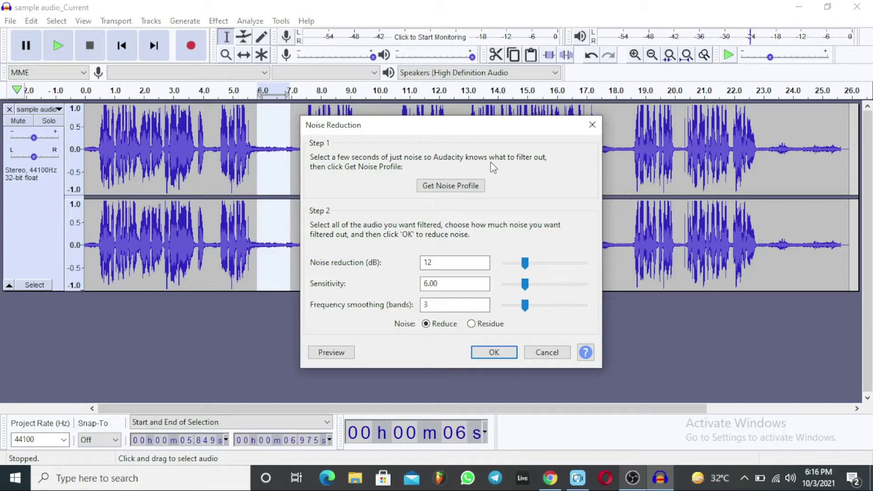
pyautogui.click(450, 186)
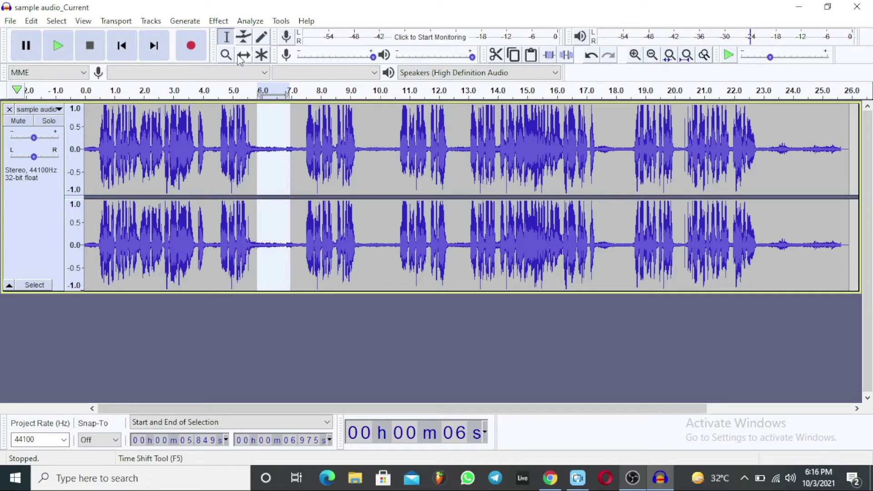
# Apply Noise Reduction to the whole track at 12 dB, sensitivity 6.00 and 3 smoothing bands, and play back the result
pyautogui.hotkey('ctrl', 'a')
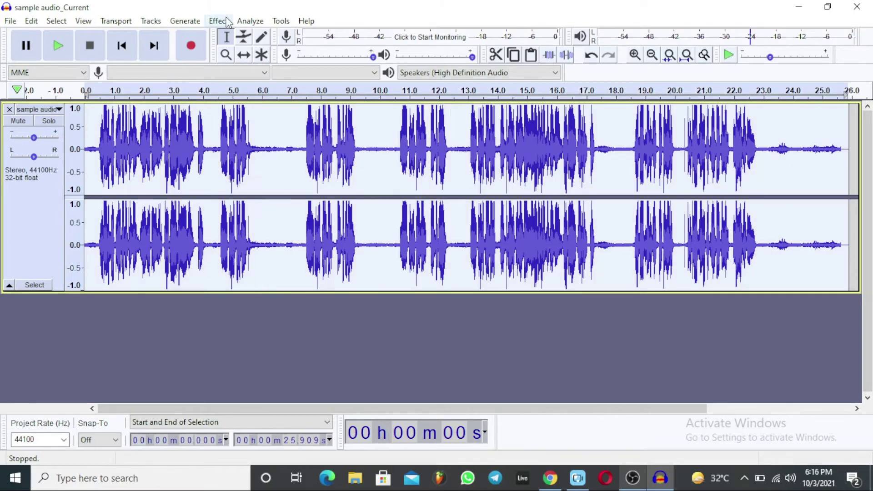
pyautogui.click(229, 23)
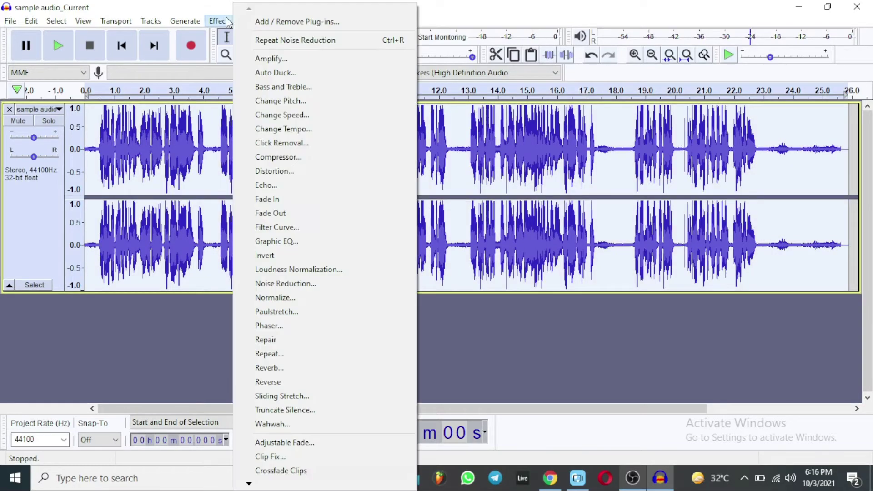
pyautogui.click(291, 283)
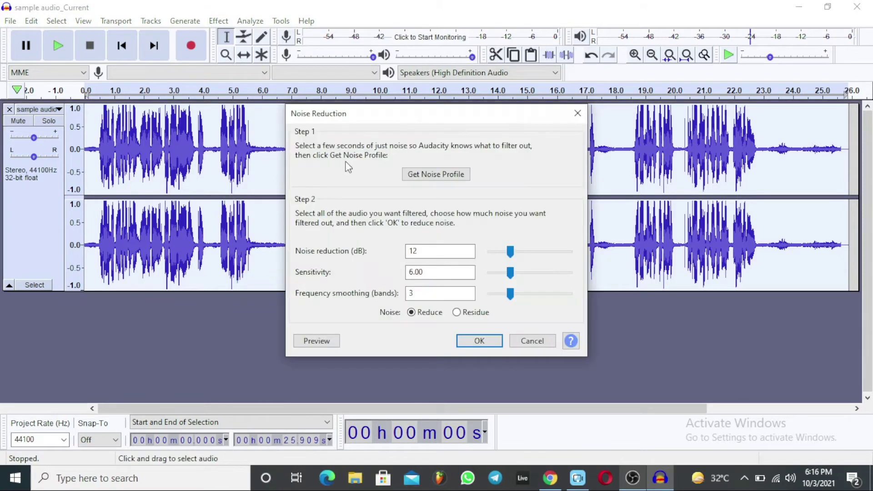
pyautogui.moveTo(412, 122); pyautogui.dragTo(415, 92)
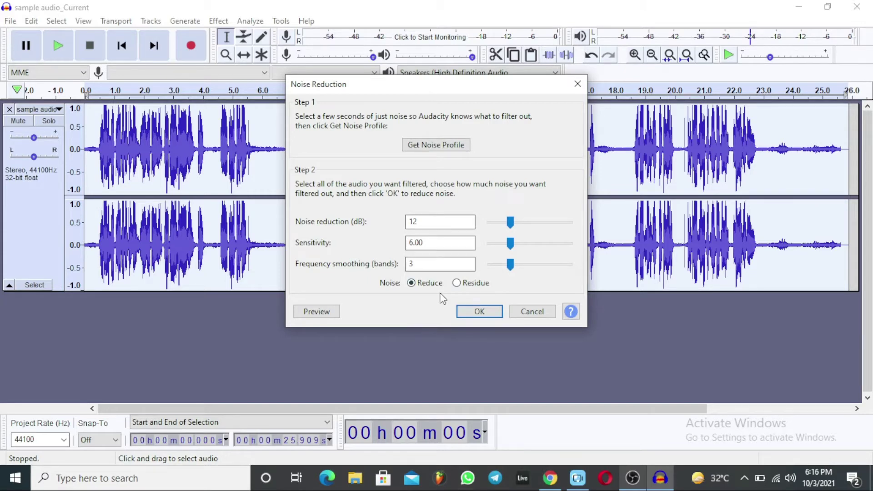
pyautogui.click(469, 311)
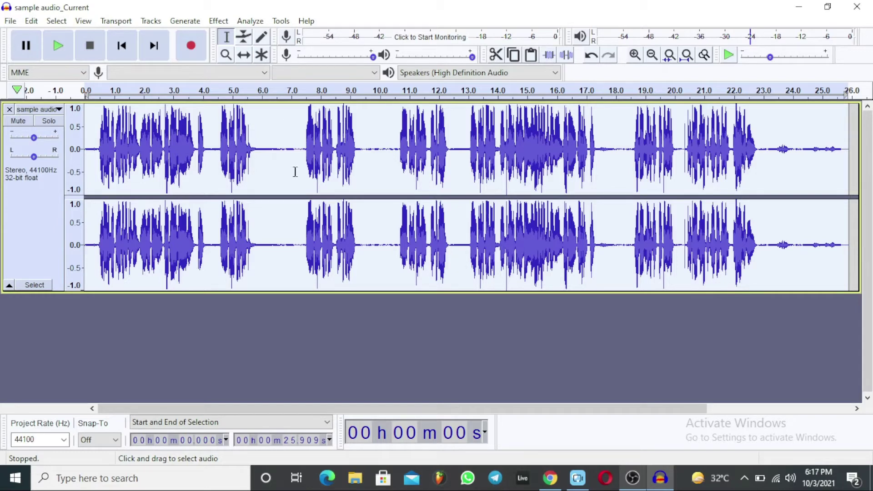
pyautogui.press('space')
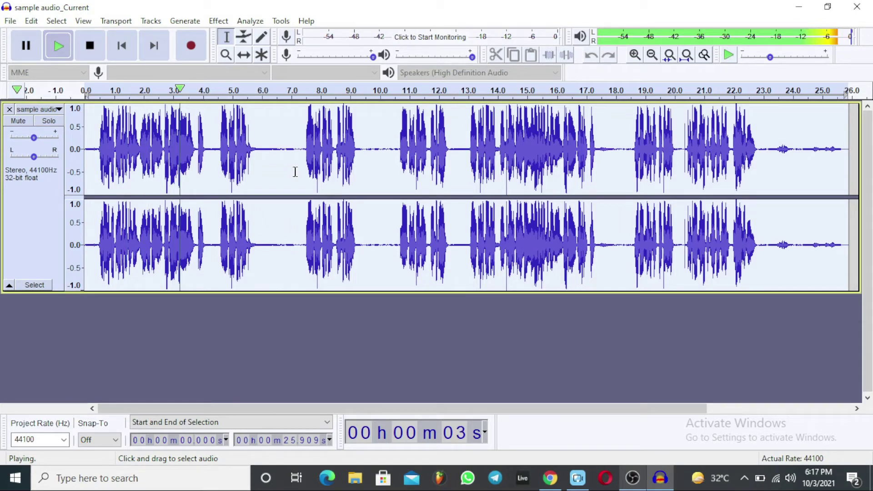
pyautogui.press('space')
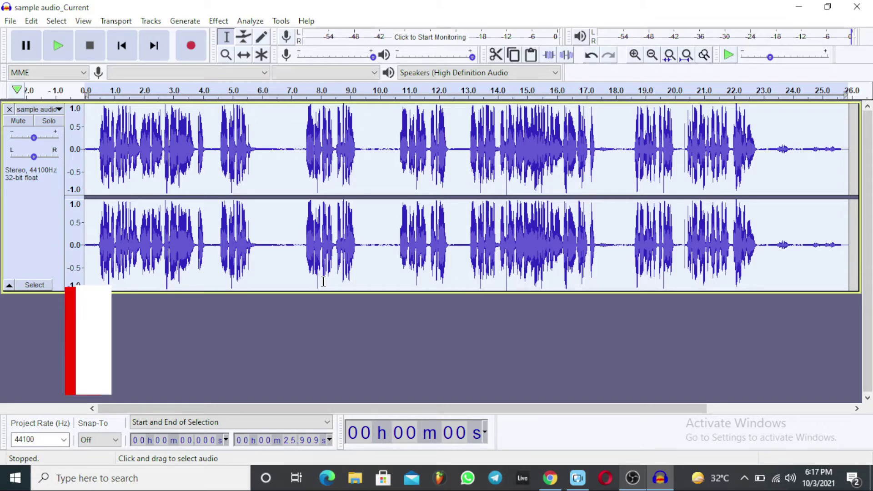
# Preview and apply a Filter Curve EQ that rolls off steeply from about -1 dB at 80 Hz to -30 dB at 60 Hz
pyautogui.click(220, 25)
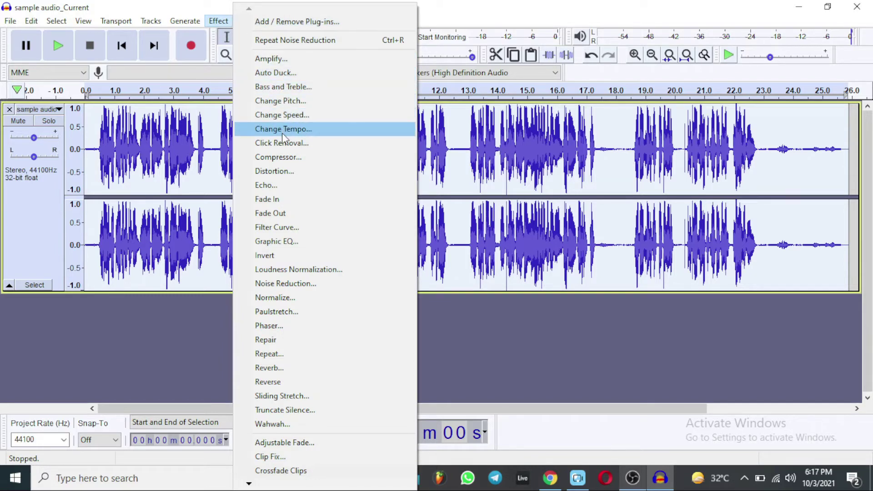
pyautogui.click(272, 229)
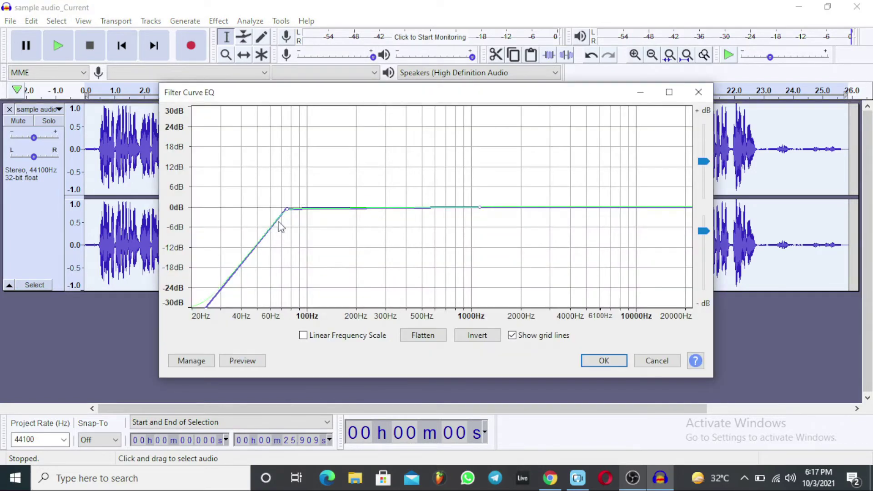
pyautogui.moveTo(207, 301); pyautogui.dragTo(262, 305)
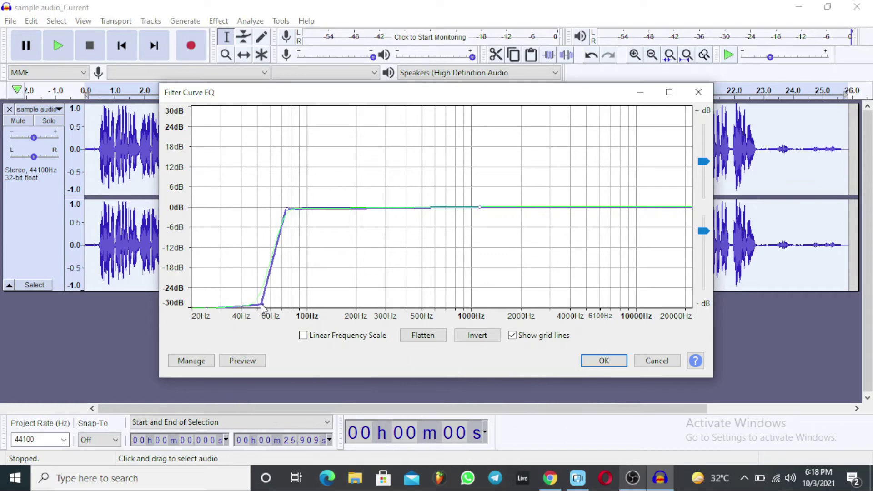
pyautogui.moveTo(262, 306); pyautogui.dragTo(270, 304)
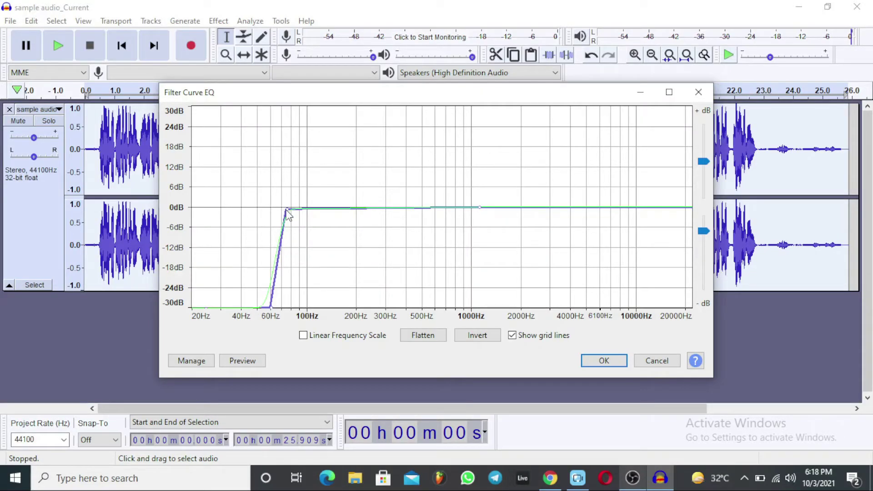
pyautogui.moveTo(287, 211); pyautogui.dragTo(292, 212)
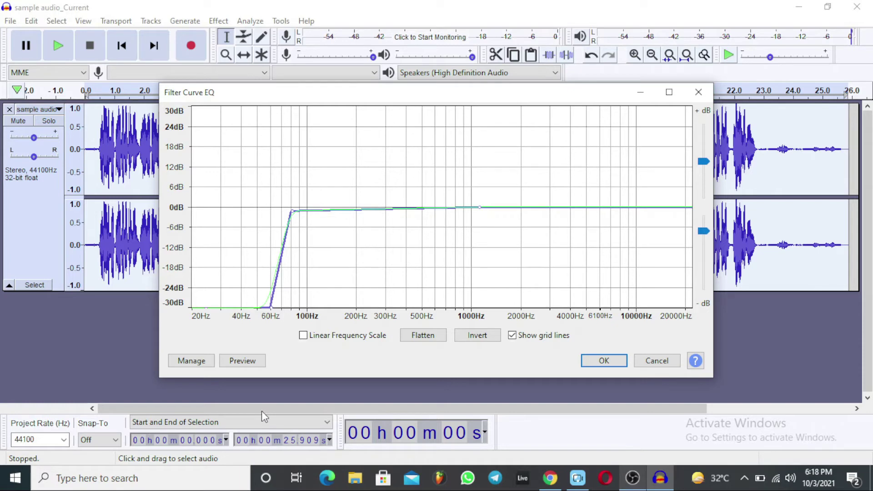
pyautogui.click(252, 366)
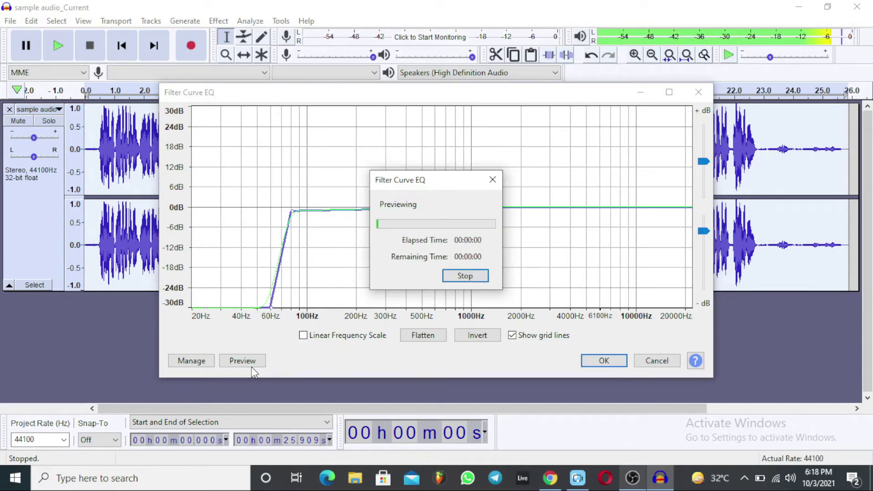
pyautogui.click(469, 279)
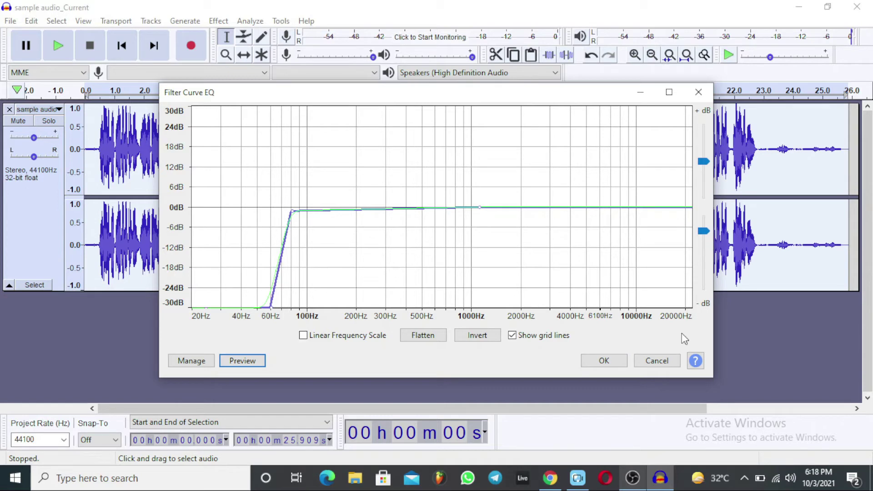
pyautogui.click(598, 366)
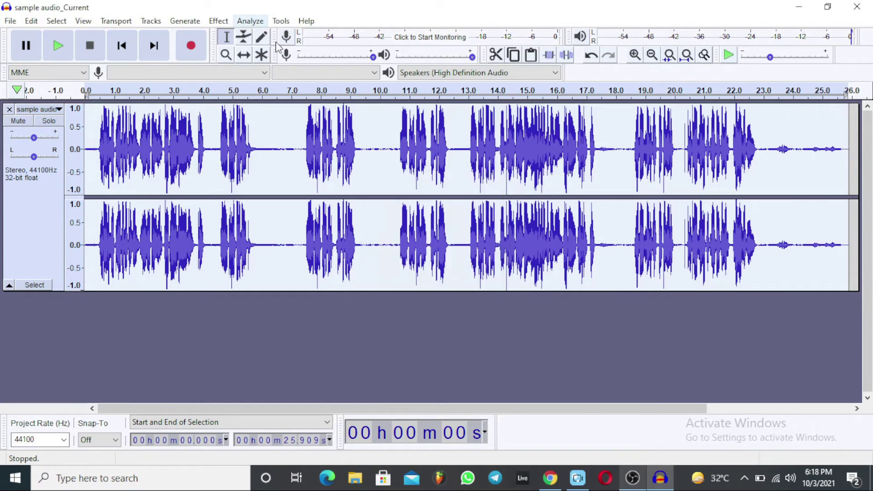
# Preview and apply the Compressor with -12 dB threshold, -40 dB noise floor, 2:1 ratio, 0.20 s attack, 1.0 s release and make-up gain
pyautogui.click(222, 21)
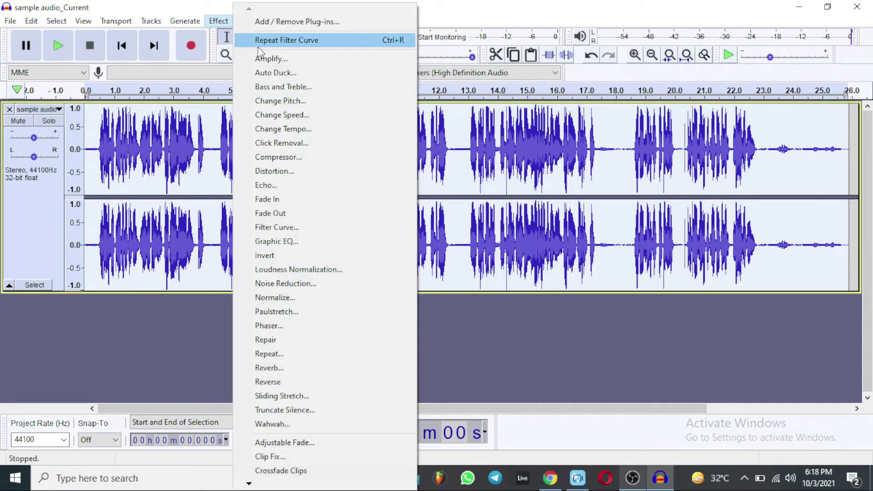
pyautogui.click(265, 157)
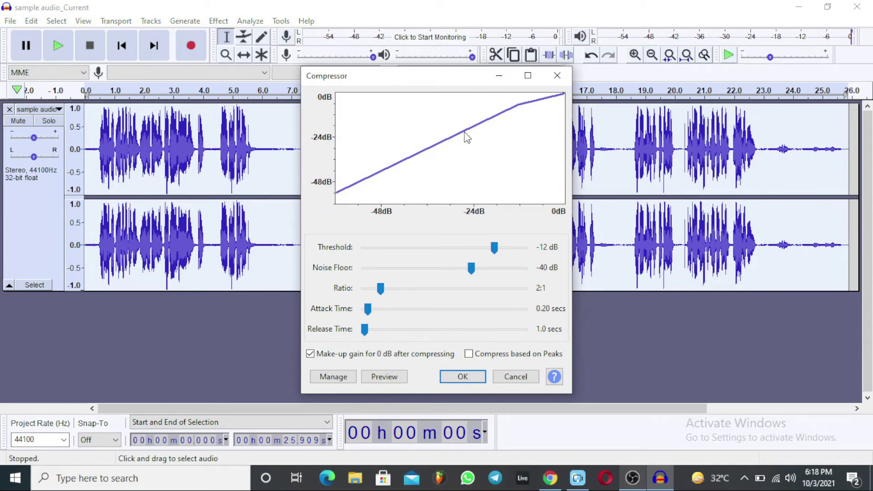
pyautogui.moveTo(446, 84); pyautogui.dragTo(458, 57)
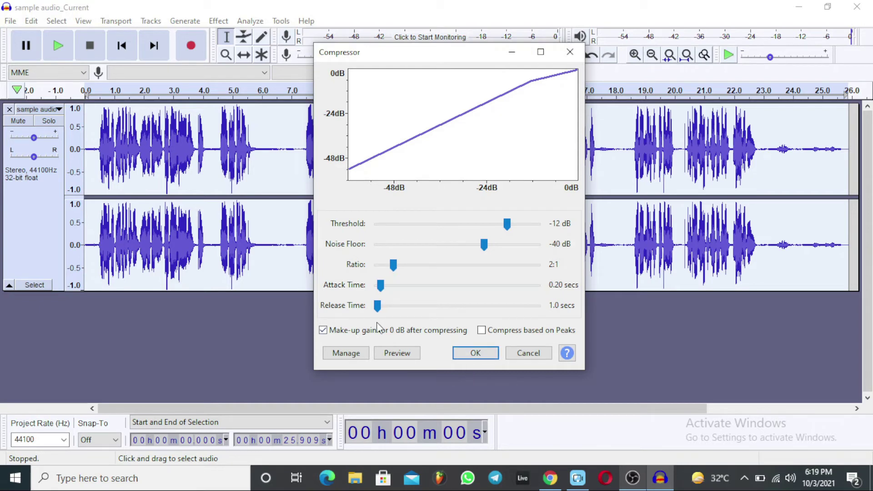
pyautogui.click(392, 354)
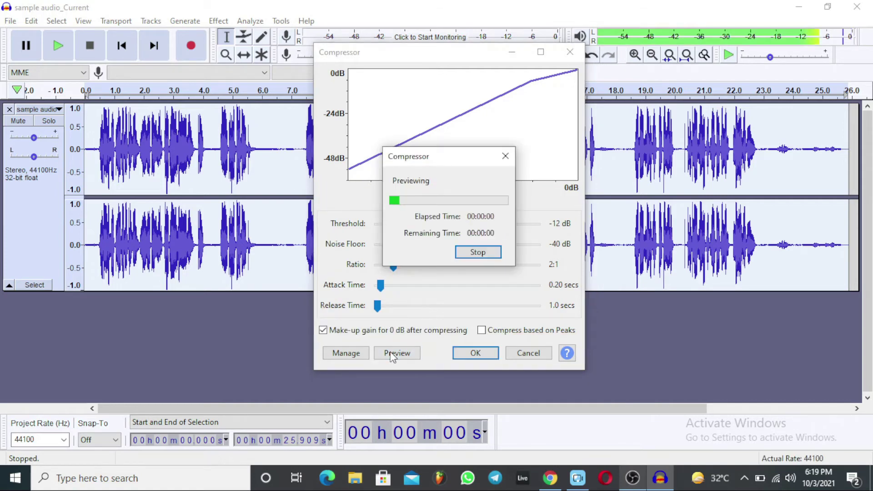
pyautogui.click(476, 256)
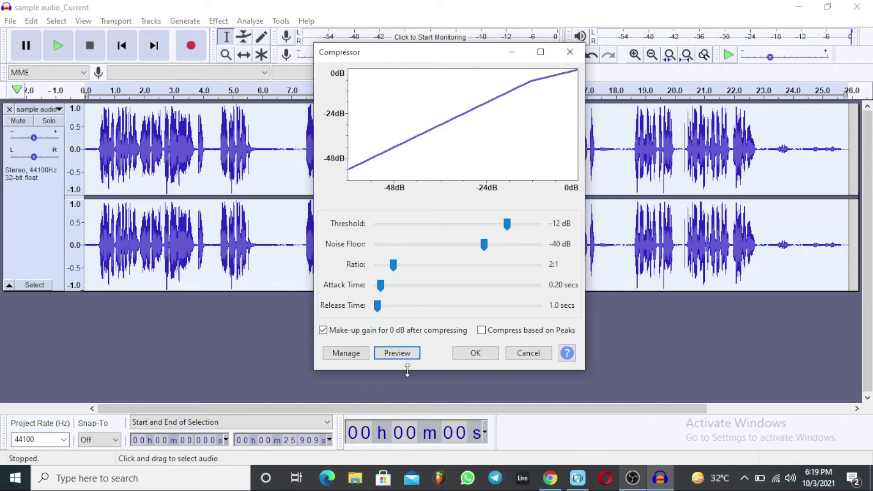
pyautogui.click(476, 355)
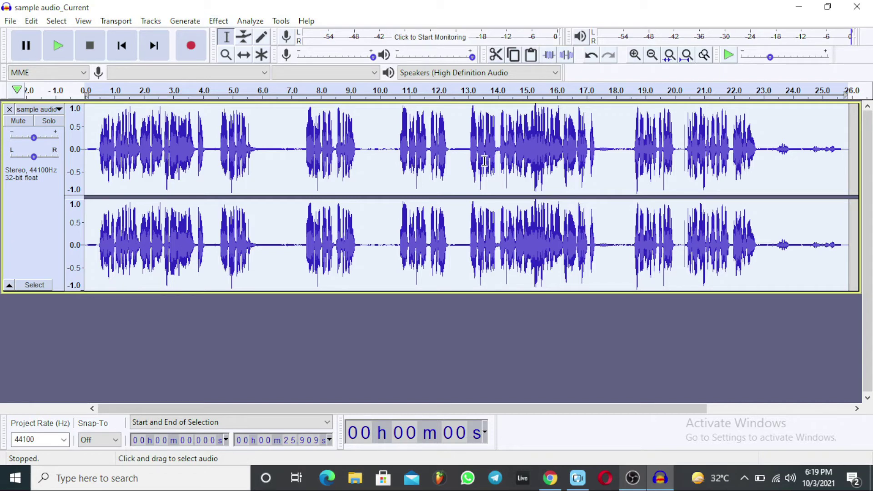
# Play back part of the compressed track to check how it sounds
pyautogui.press('space')
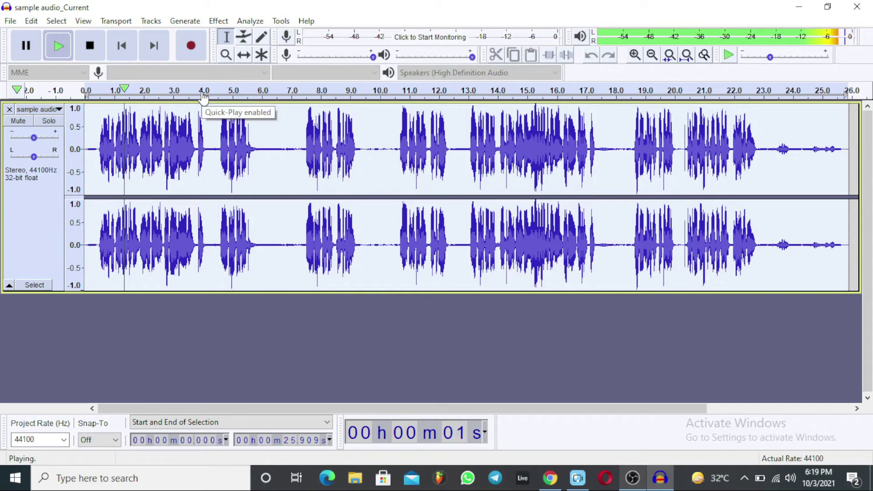
pyautogui.click(203, 96)
pyautogui.press('space')
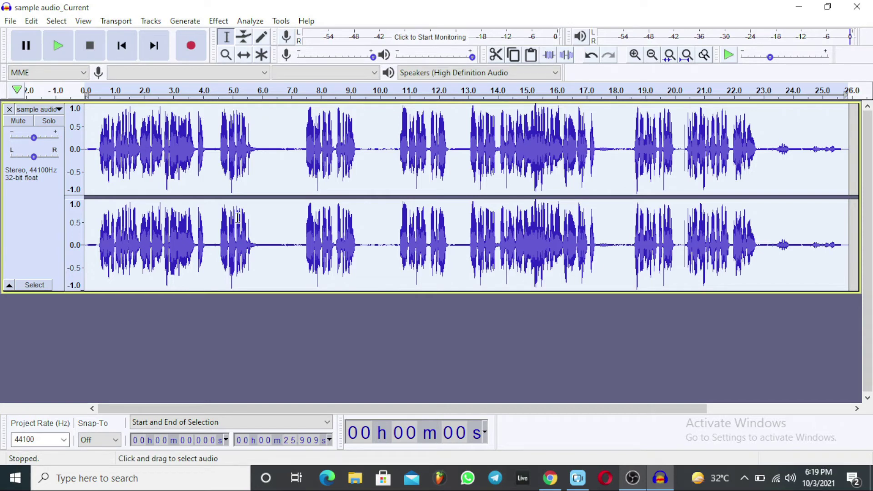
# Normalize the track's peak amplitude to -1.0 dB with DC offset removal and linked stereo channels
pyautogui.click(218, 21)
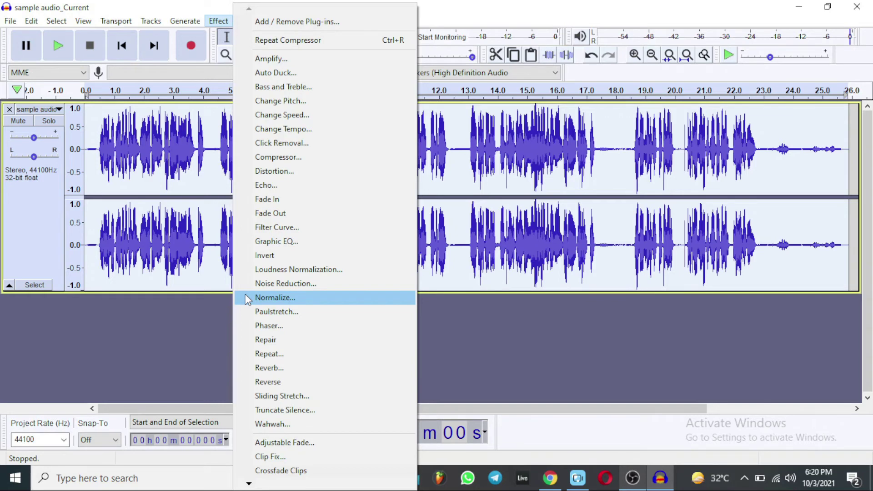
pyautogui.click(273, 297)
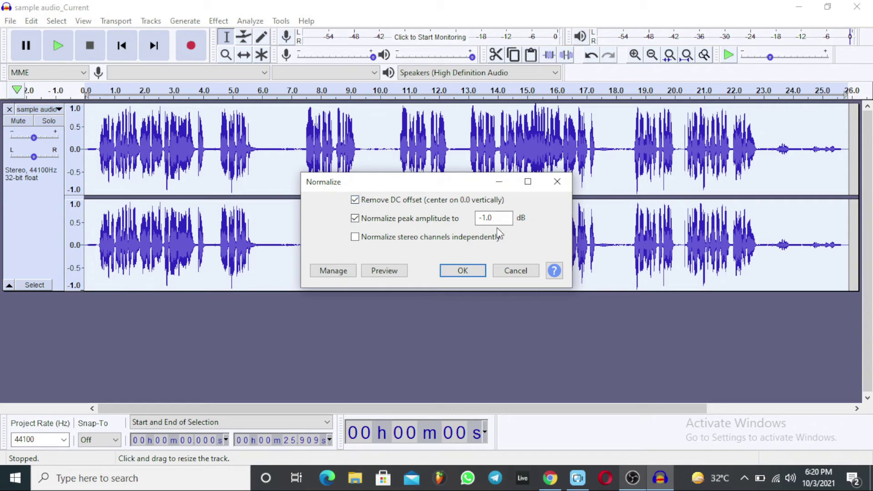
pyautogui.click(468, 274)
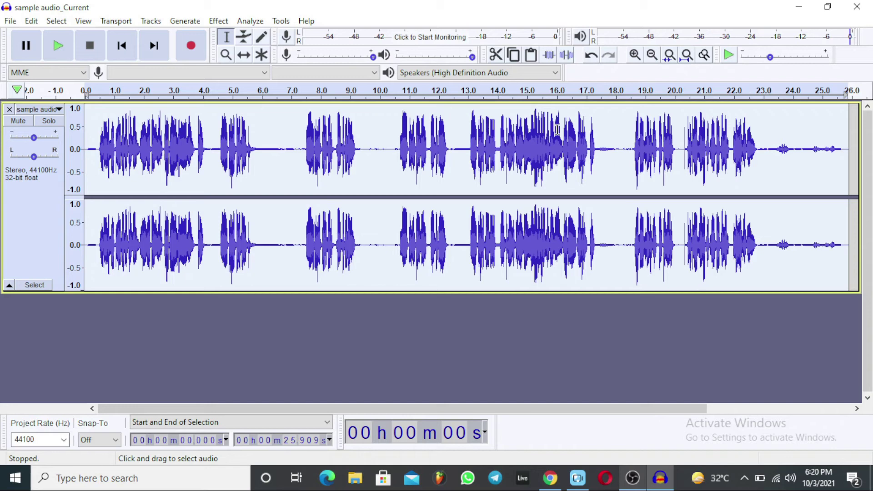
# Preview the Reverb effect on the whole track with its current settings
pyautogui.click(224, 26)
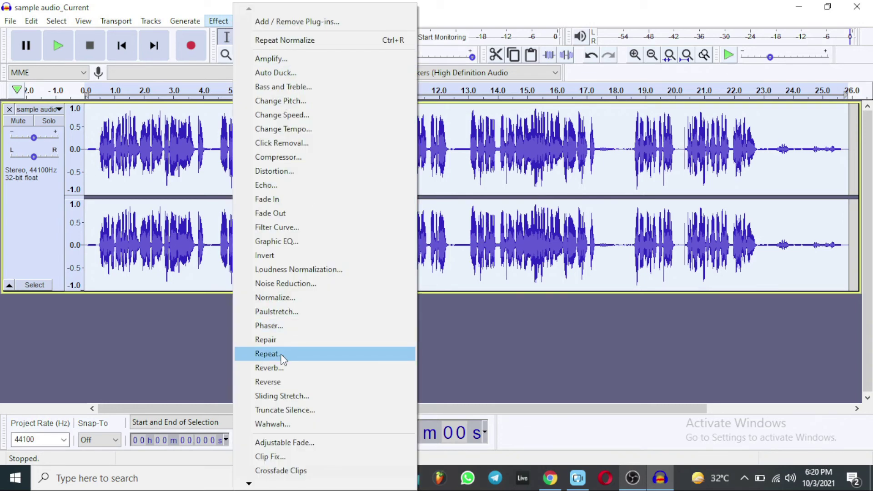
pyautogui.click(272, 369)
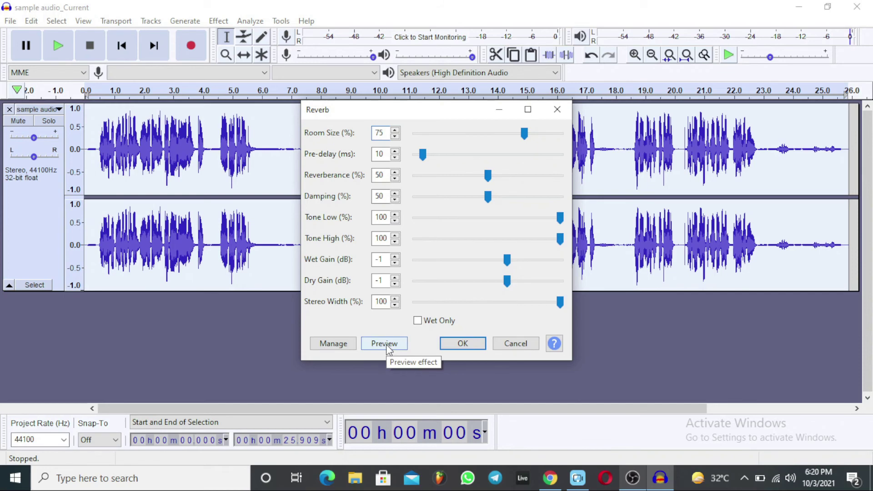
pyautogui.click(384, 346)
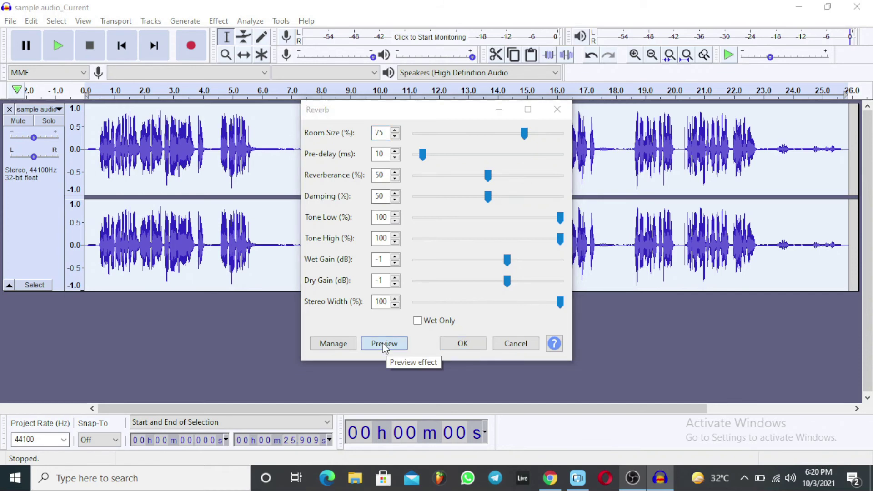
pyautogui.click(453, 277)
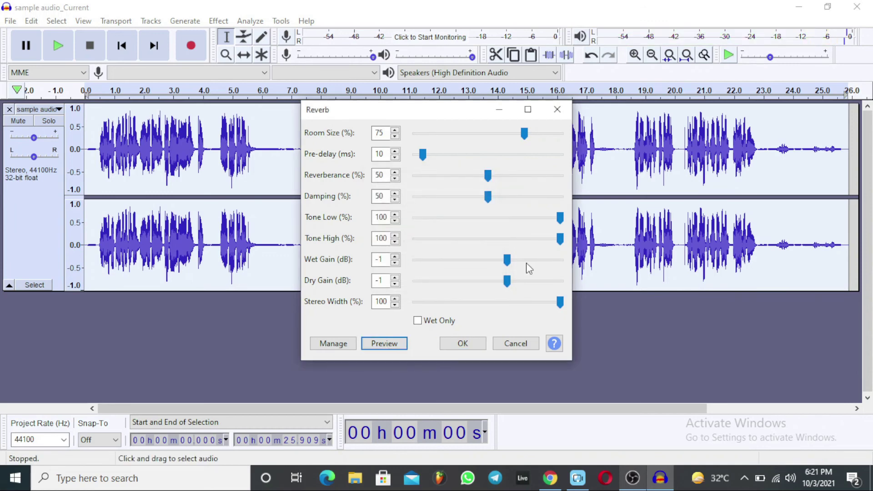
# Reduce the reverb's wet gain to -14 dB, room size to 34% and dry gain, and preview the softer effect
pyautogui.moveTo(507, 260); pyautogui.dragTo(444, 268)
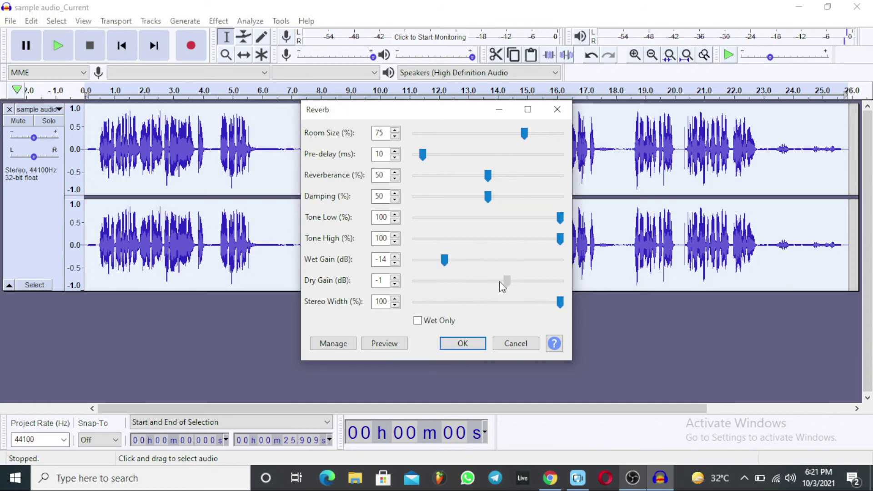
pyautogui.moveTo(499, 281); pyautogui.dragTo(464, 282)
pyautogui.moveTo(522, 133); pyautogui.dragTo(465, 132)
pyautogui.click(384, 344)
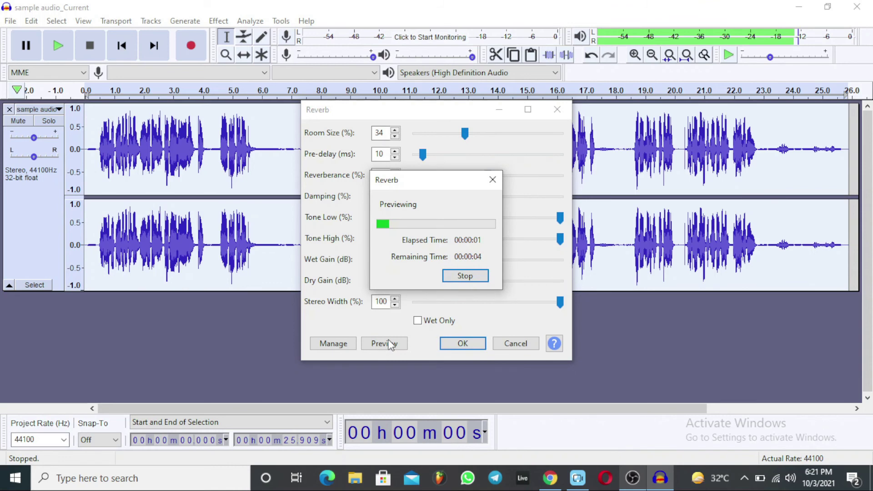
pyautogui.click(466, 276)
# Preview the reverb again, raise its dry gain to 0 dB and leave the effect without applying it
pyautogui.click(389, 344)
pyautogui.click(472, 278)
pyautogui.moveTo(464, 281); pyautogui.dragTo(512, 282)
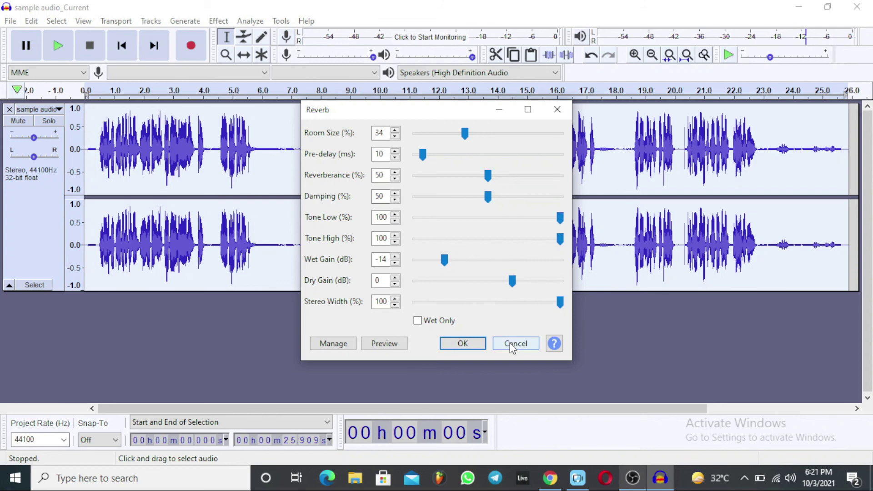
pyautogui.click(513, 345)
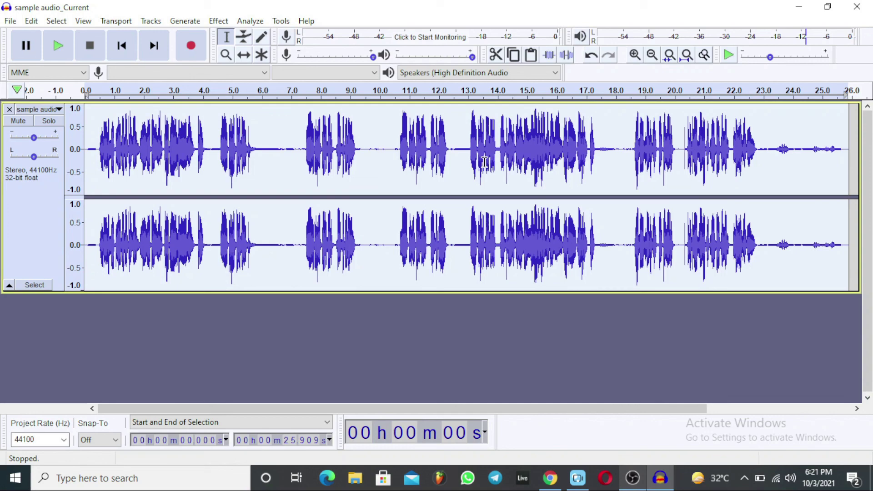
# Play back the opening seconds of the normalized track to check how it sounds
pyautogui.press('space')
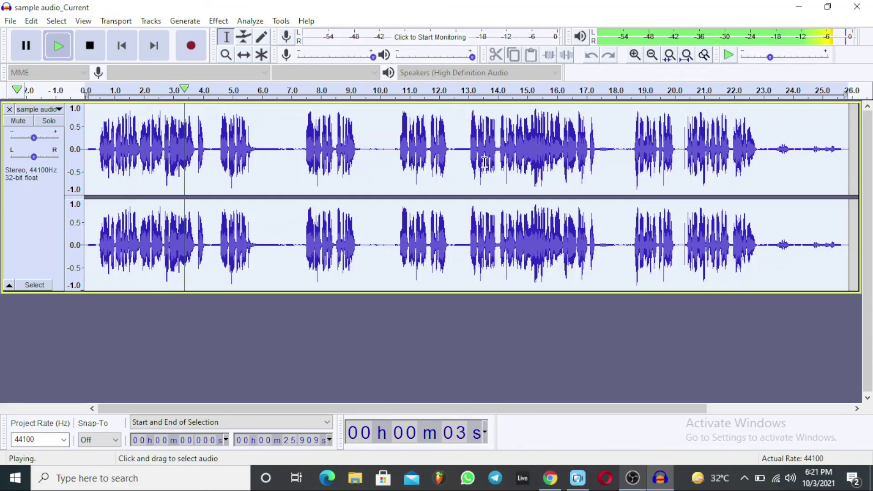
pyautogui.press('space')
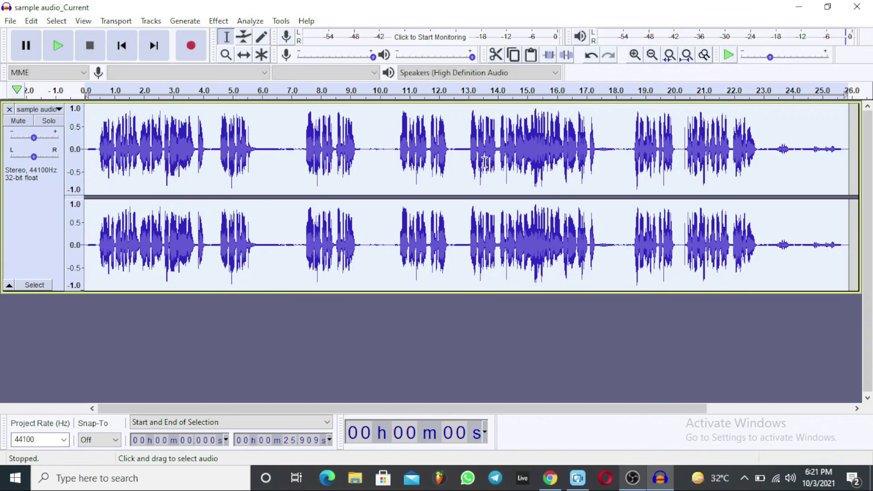